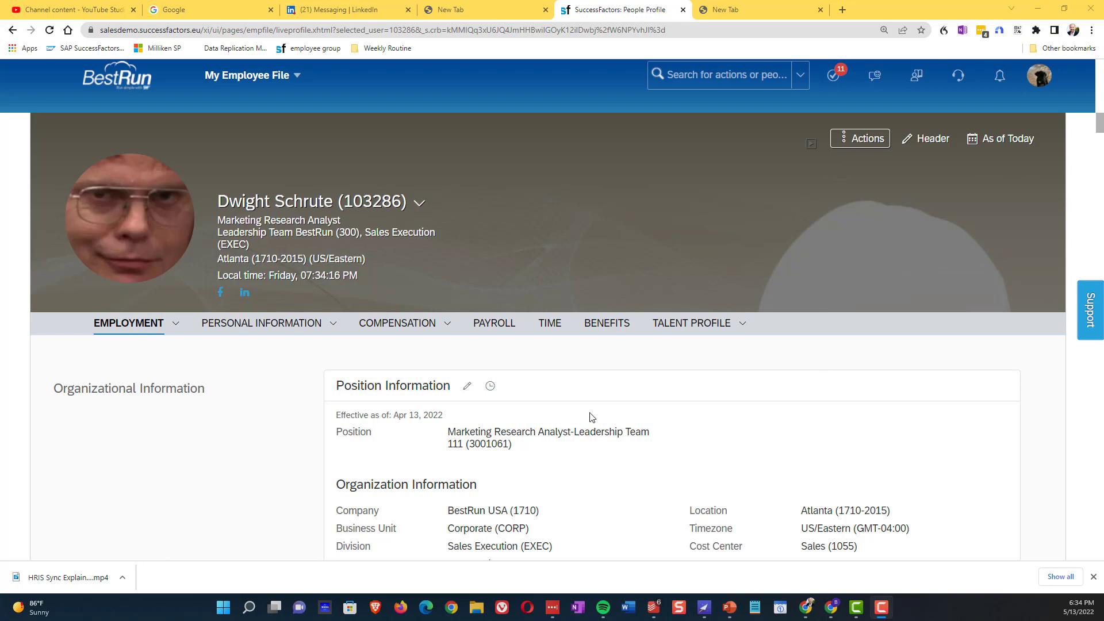
Scroll the profile past Employment and Personal Information to the empty Contact Information block.
{"action": "scroll", "coordinate": [231, 464], "scroll_direction": "down", "scroll_amount": 5}
{"action": "scroll", "coordinate": [230, 464], "scroll_direction": "down", "scroll_amount": 10}
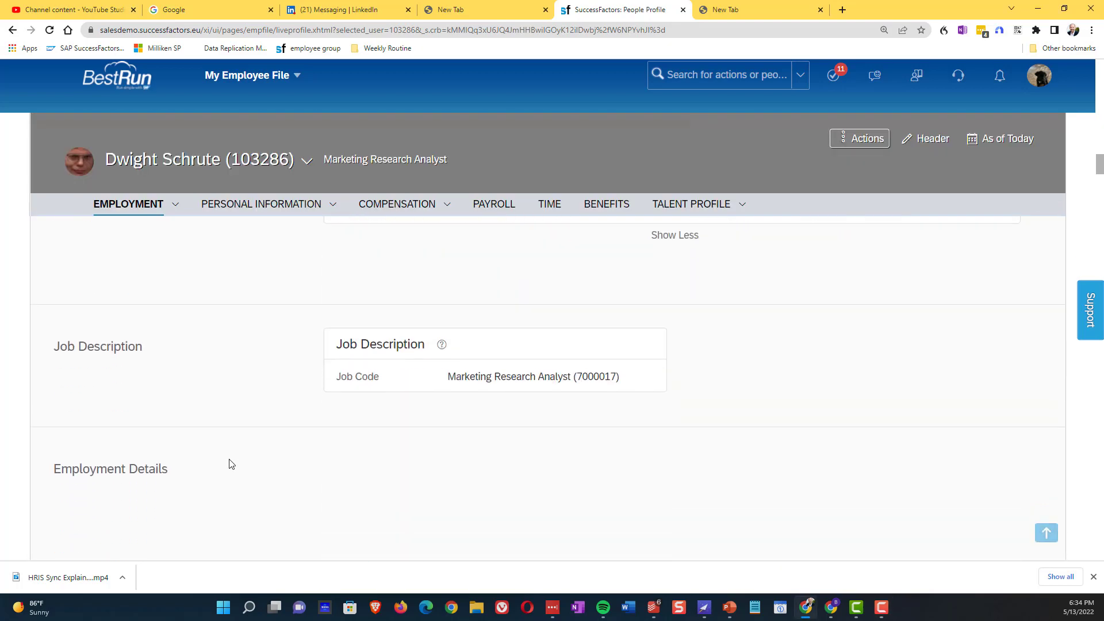
{"action": "scroll", "coordinate": [231, 464], "scroll_direction": "down", "scroll_amount": 5}
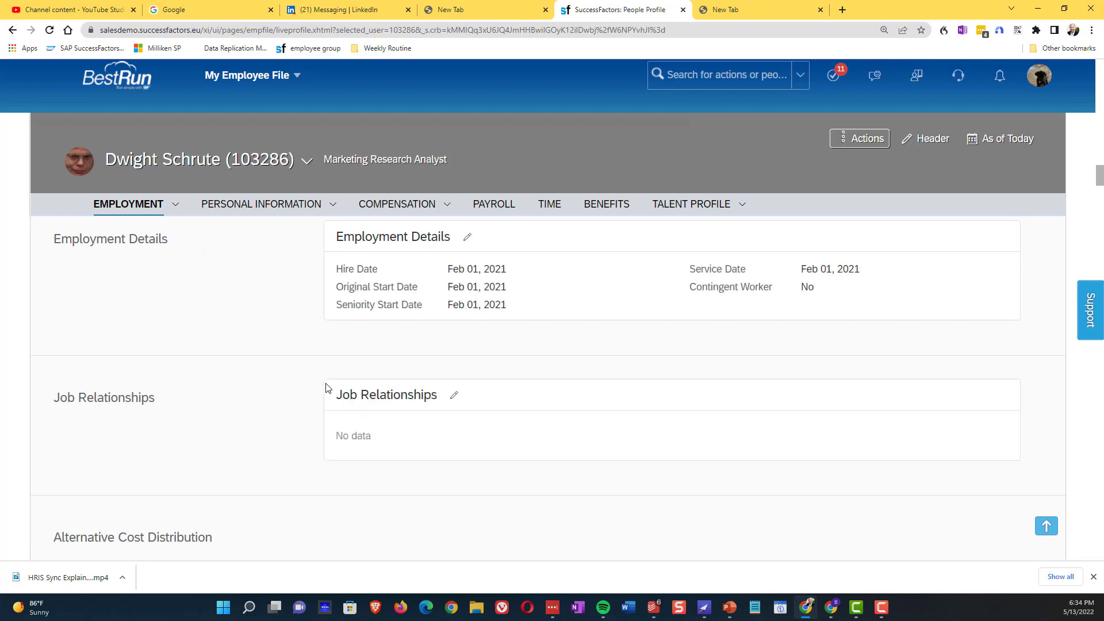
{"action": "scroll", "coordinate": [326, 388], "scroll_direction": "down", "scroll_amount": 5}
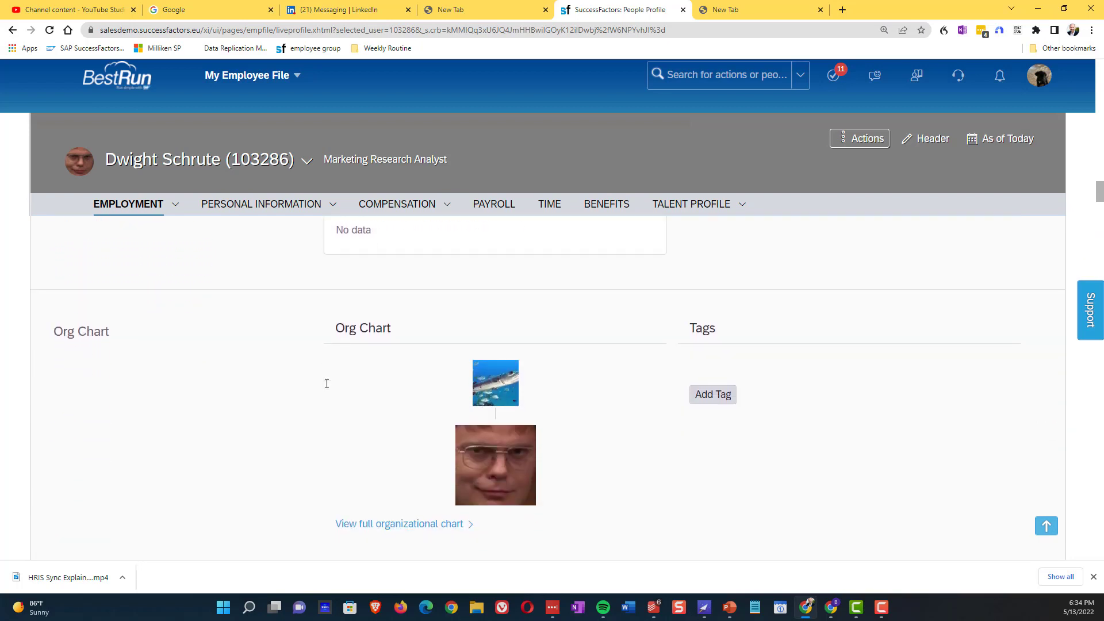
{"action": "scroll", "coordinate": [325, 389], "scroll_direction": "down", "scroll_amount": 3}
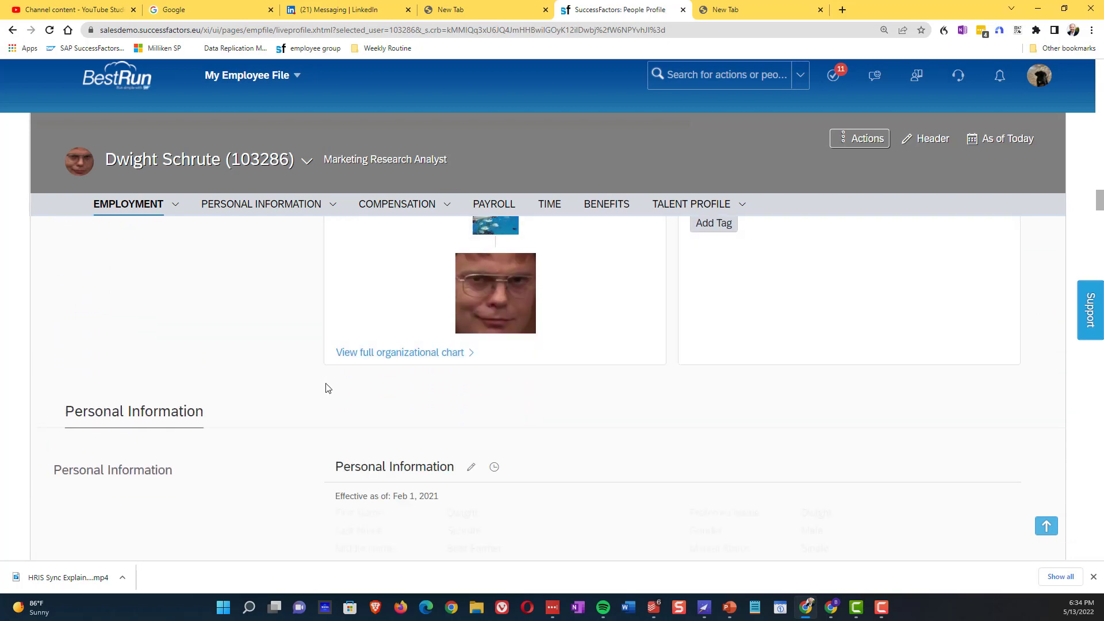
{"action": "scroll", "coordinate": [361, 420], "scroll_direction": "down", "scroll_amount": 2}
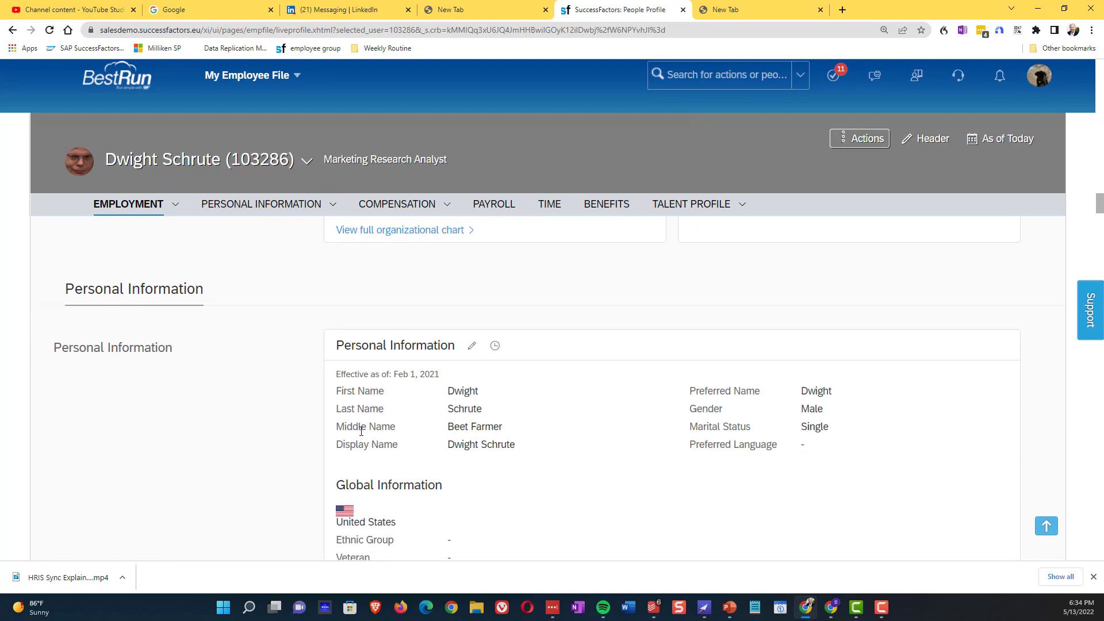
{"action": "scroll", "coordinate": [361, 436], "scroll_direction": "down", "scroll_amount": 6}
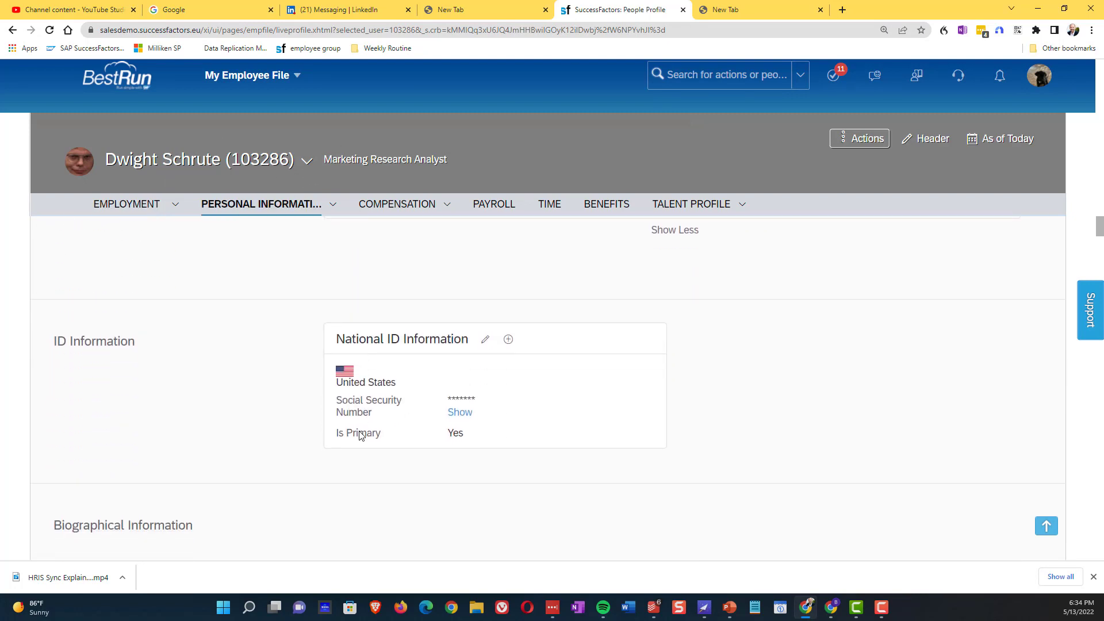
{"action": "scroll", "coordinate": [361, 435], "scroll_direction": "down", "scroll_amount": 4}
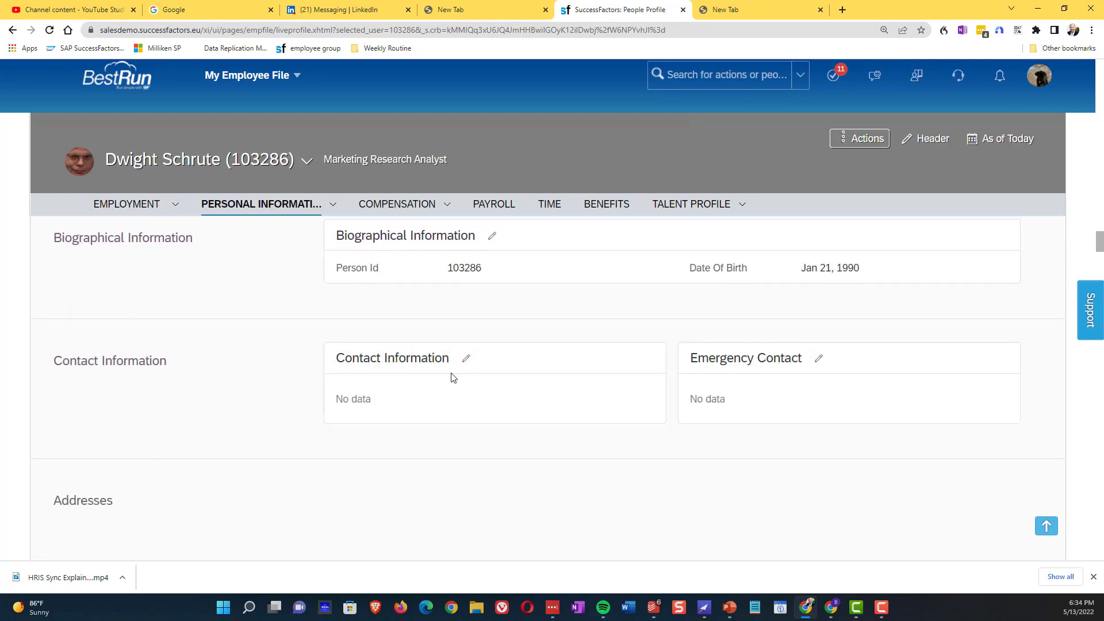
In Contact Information, add a Mobile phone row with the employee's number, Is Primary Yes, and save.
{"action": "left_click", "coordinate": [466, 358]}
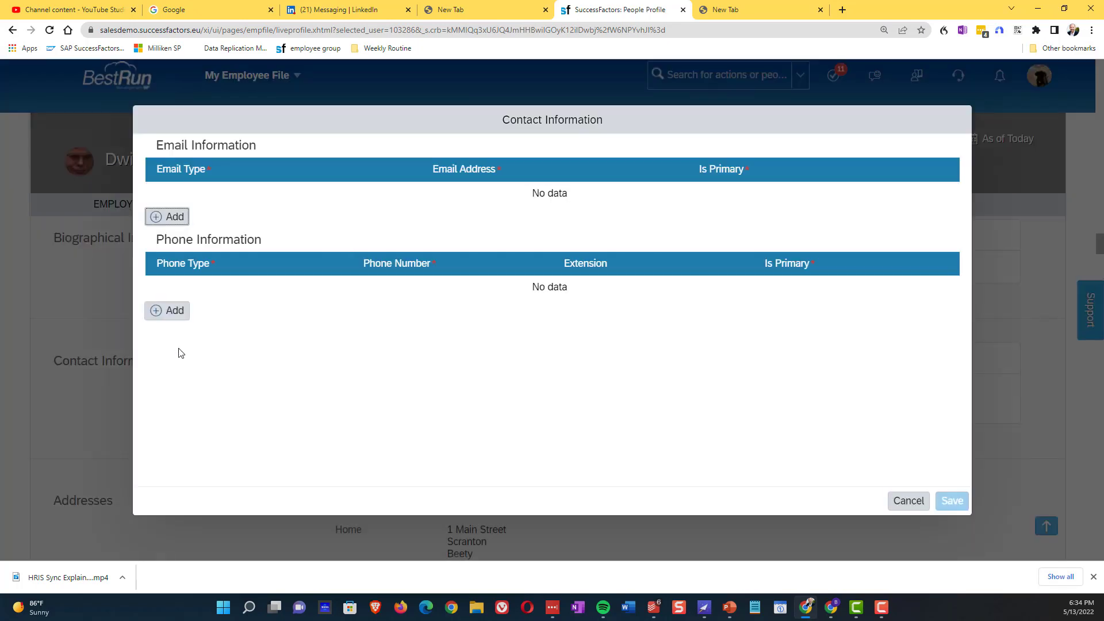
{"action": "left_click", "coordinate": [167, 310]}
{"action": "left_click", "coordinate": [324, 290]}
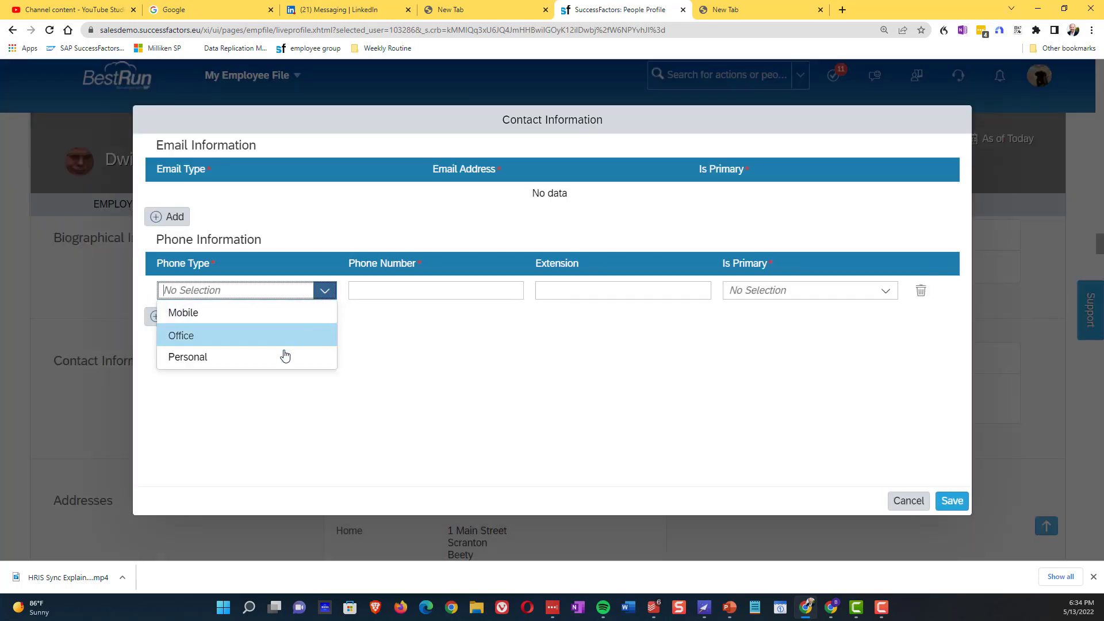
{"action": "left_click", "coordinate": [276, 313]}
{"action": "left_click", "coordinate": [386, 289]}
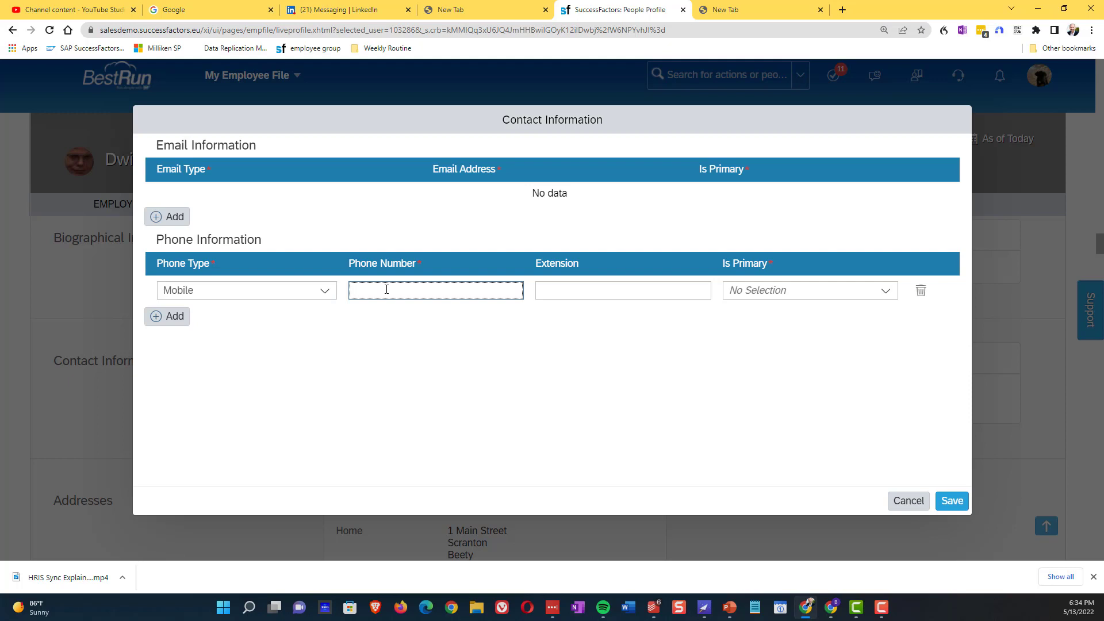
{"action": "left_click", "coordinate": [880, 291]}
{"action": "left_click", "coordinate": [807, 336]}
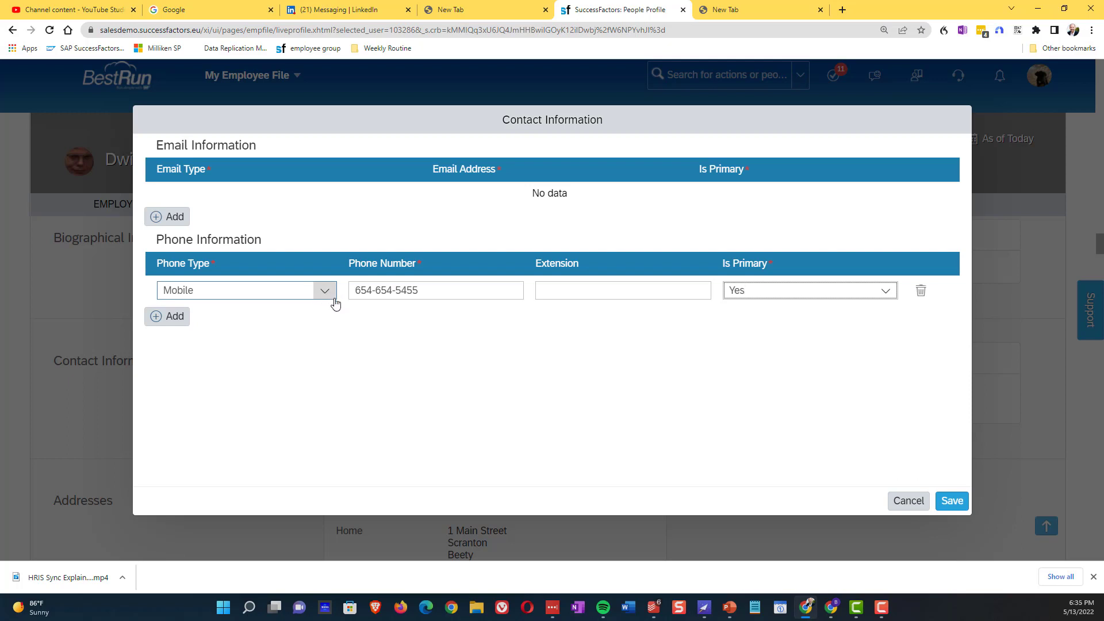
{"action": "left_click", "coordinate": [737, 432]}
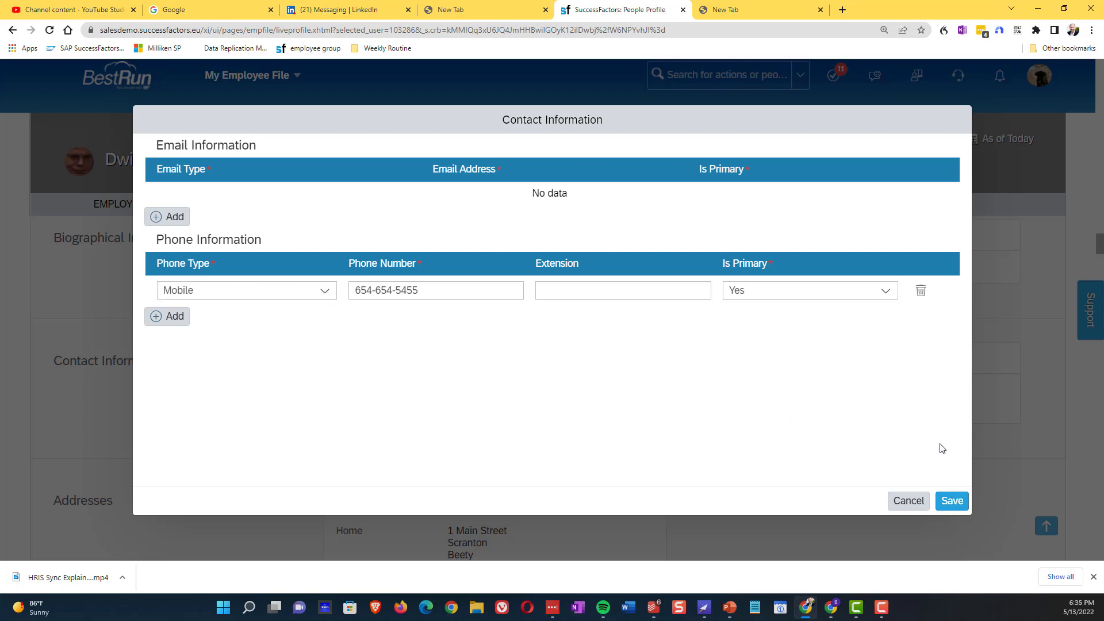
{"action": "left_click", "coordinate": [949, 502]}
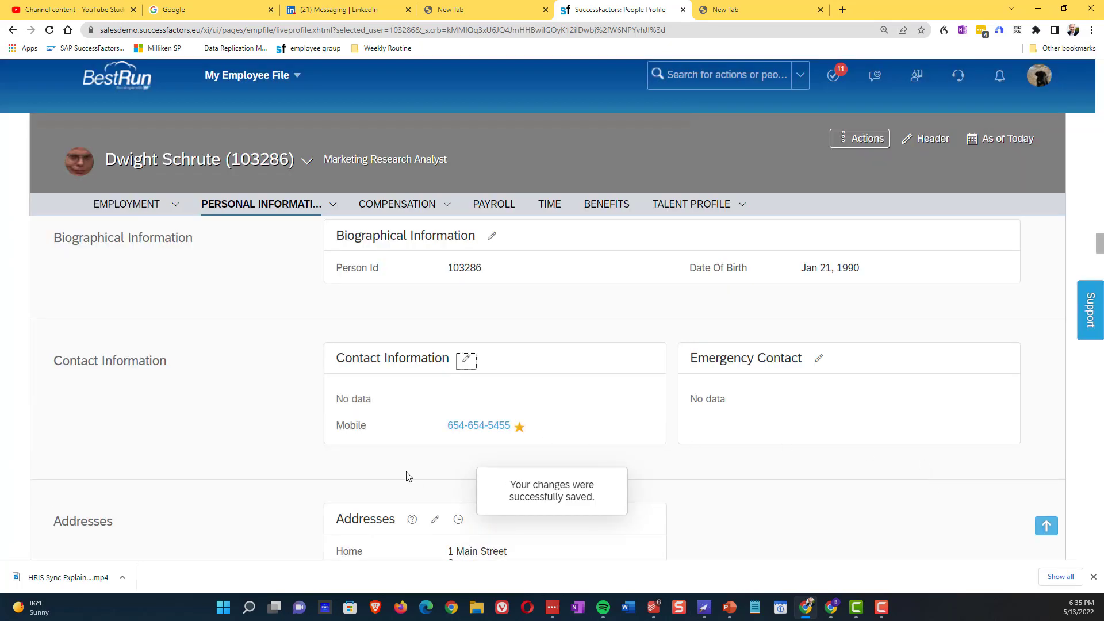
Reload the employee's profile page in the browser.
{"action": "left_click", "coordinate": [395, 460]}
{"action": "left_click", "coordinate": [49, 30]}
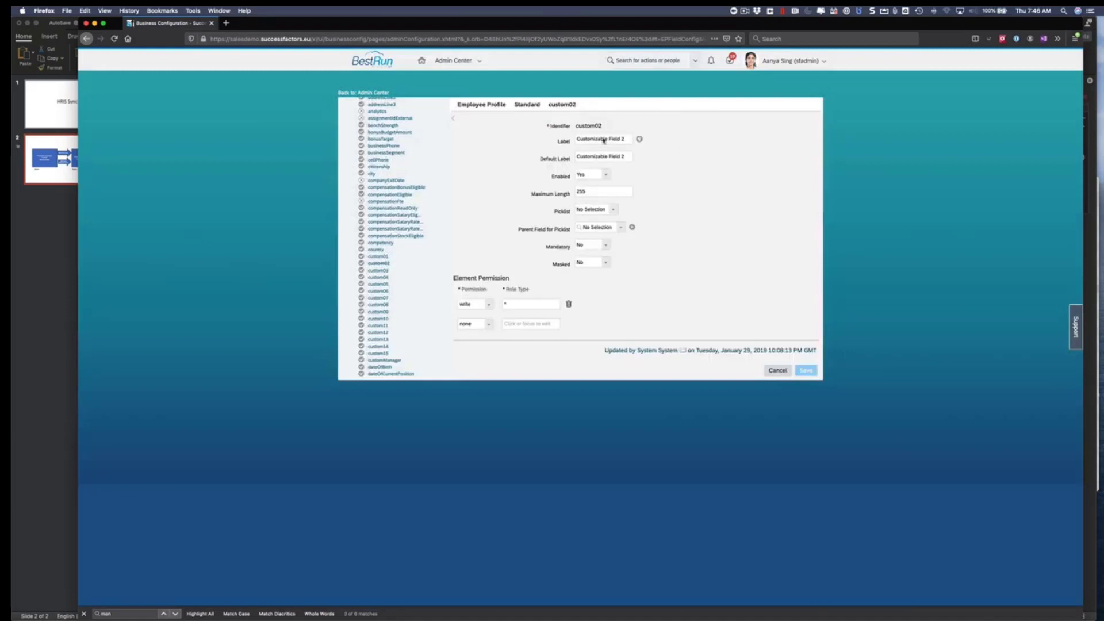
Replace the custom02 Label and Default Label with 'Local Job Title' and save the field.
{"action": "left_click", "coordinate": [625, 136]}
{"action": "left_click_drag", "start_coordinate": [627, 141], "coordinate": [546, 140]}
{"action": "key", "text": "BackSpace"}
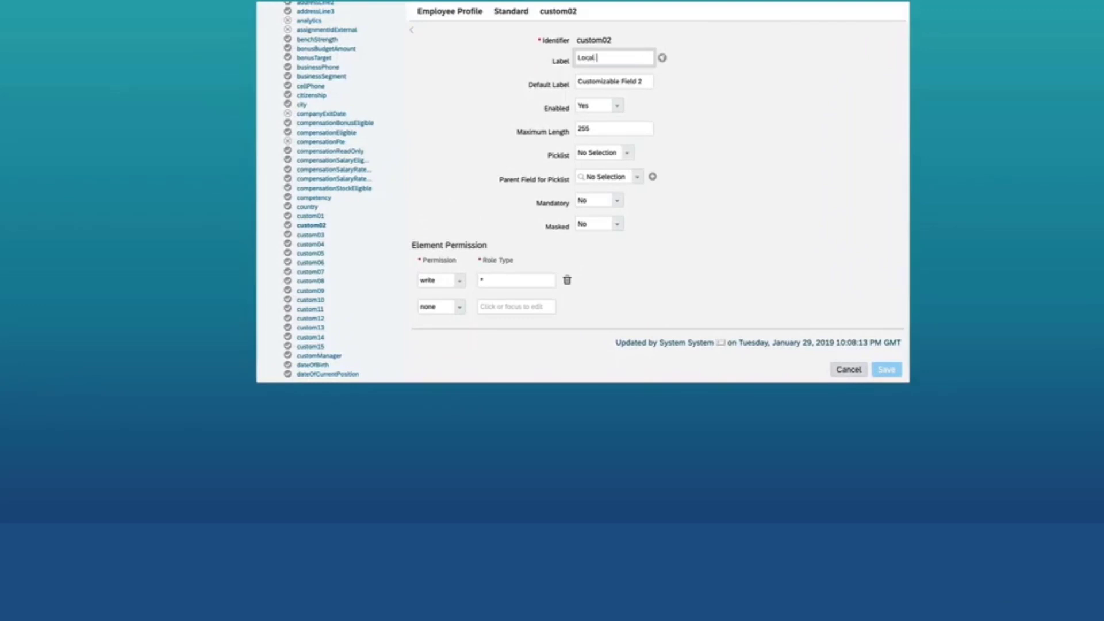
{"action": "type", "text": "Local Job Title"}
{"action": "key", "text": "Tab"}
{"action": "type", "text": "Lo"}
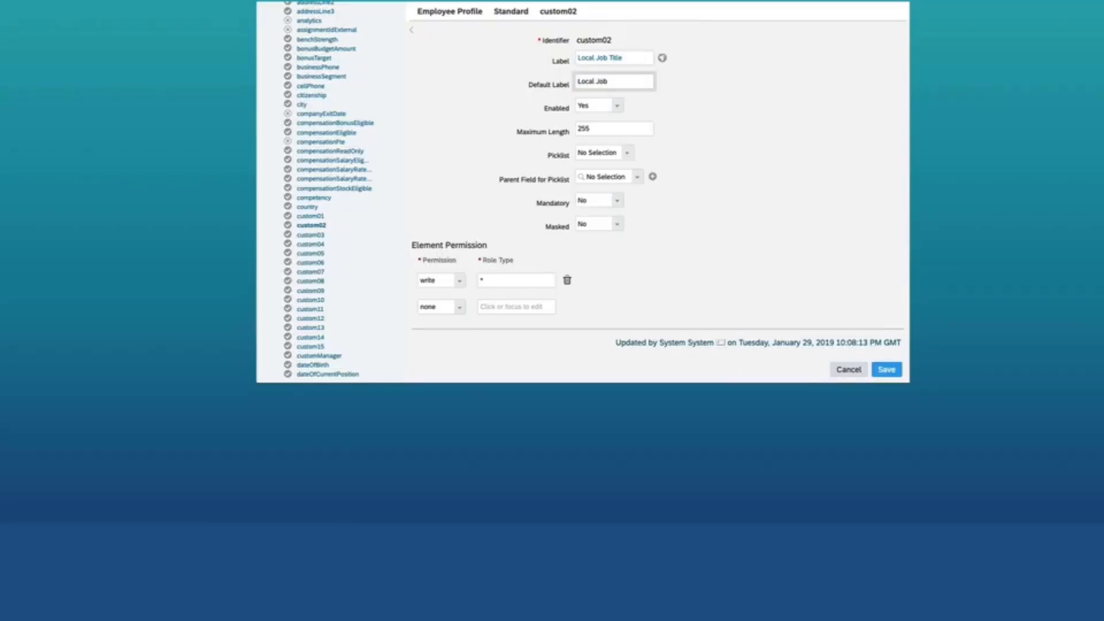
{"action": "left_click", "coordinate": [637, 260]}
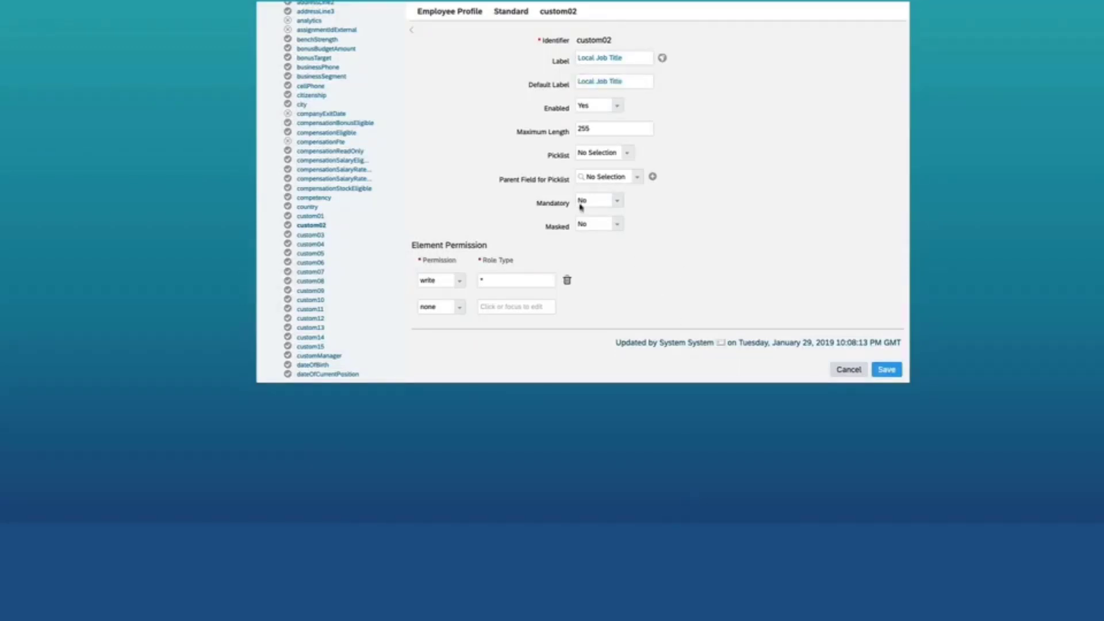
{"action": "left_click", "coordinate": [886, 371]}
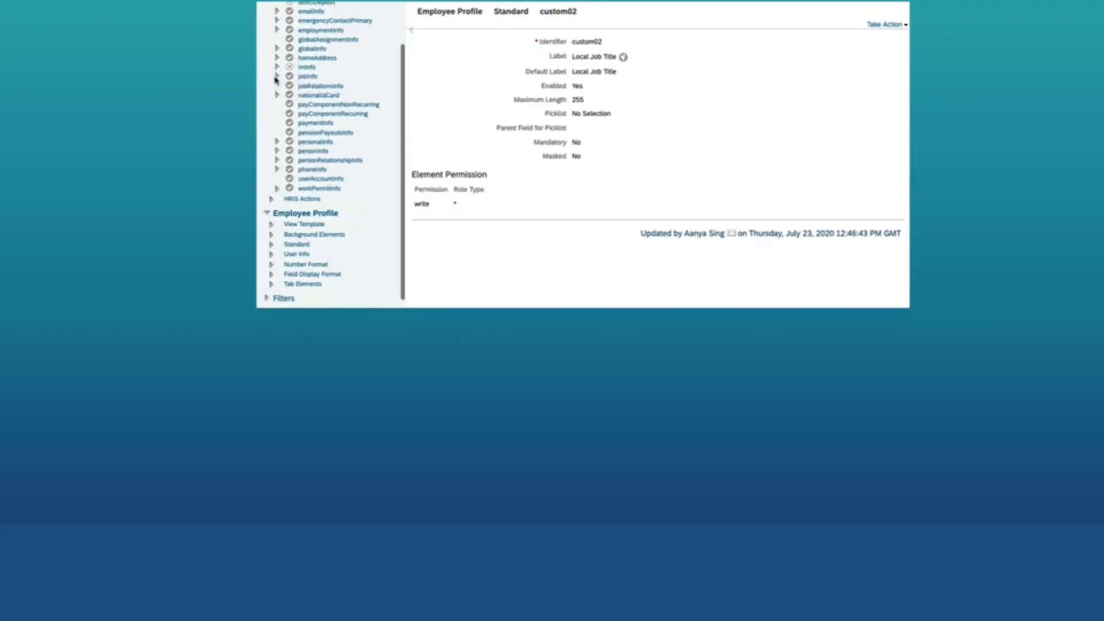
In the jobInfo HRIS fields, find local-job-title and set Enabled to Yes.
{"action": "left_click", "coordinate": [276, 77]}
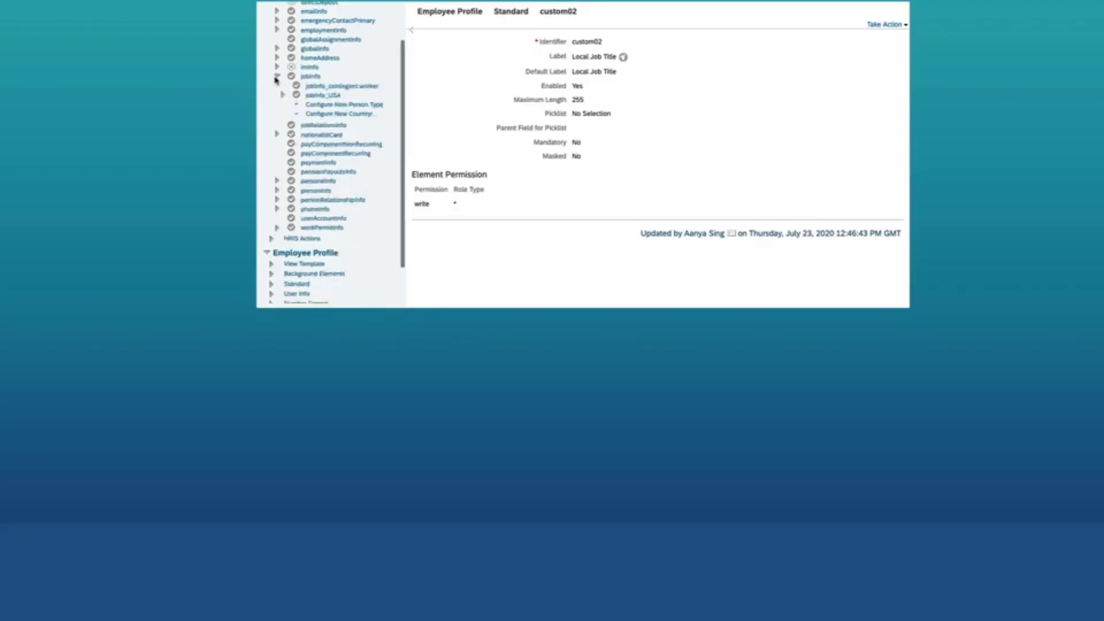
{"action": "left_click", "coordinate": [311, 76]}
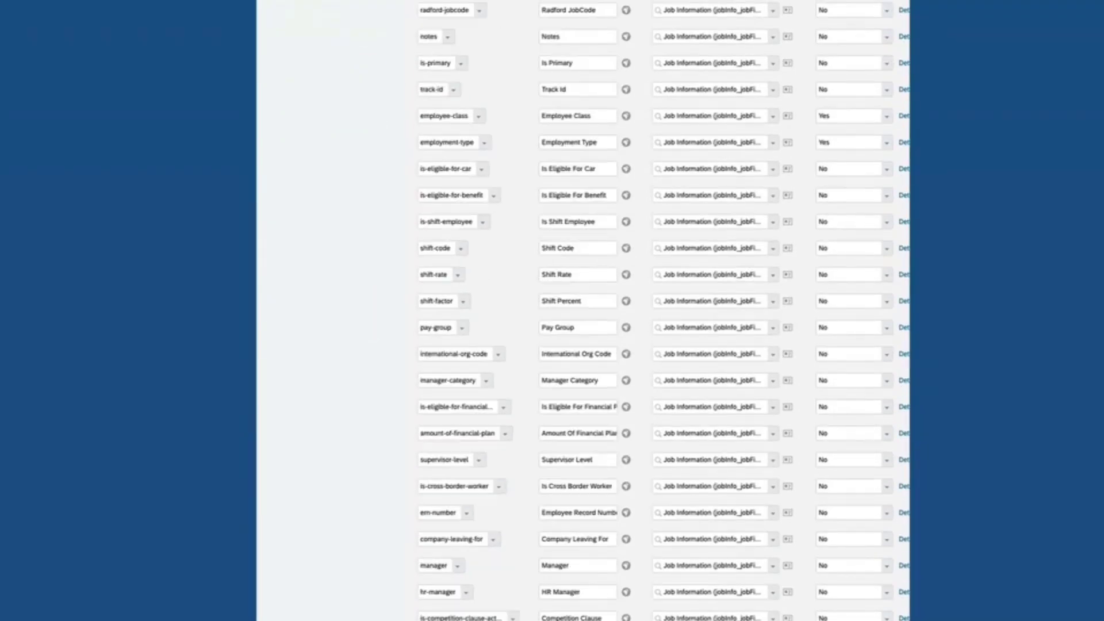
{"action": "type", "text": "local"}
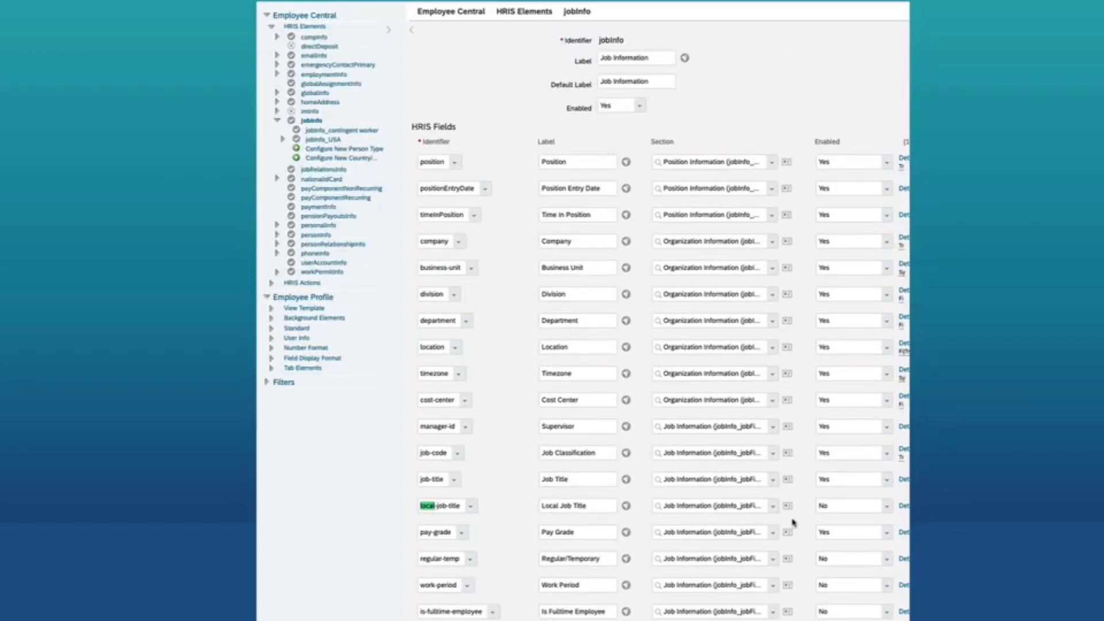
{"action": "scroll", "coordinate": [808, 521], "scroll_direction": "right", "scroll_amount": 2}
{"action": "scroll", "coordinate": [665, 529], "scroll_direction": "left", "scroll_amount": 2}
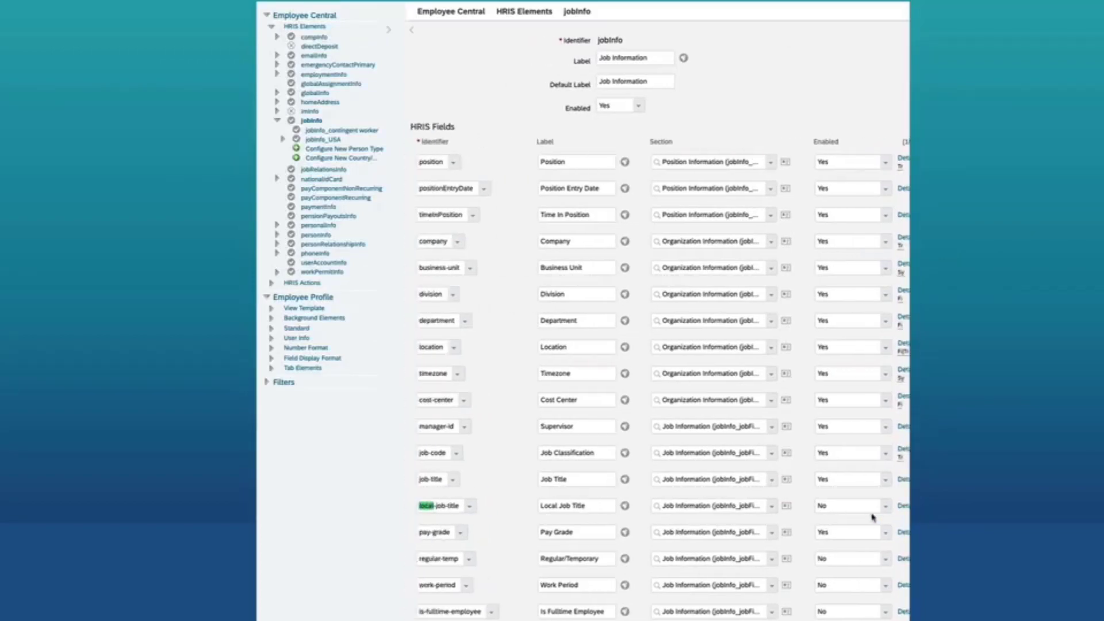
{"action": "left_click", "coordinate": [886, 506]}
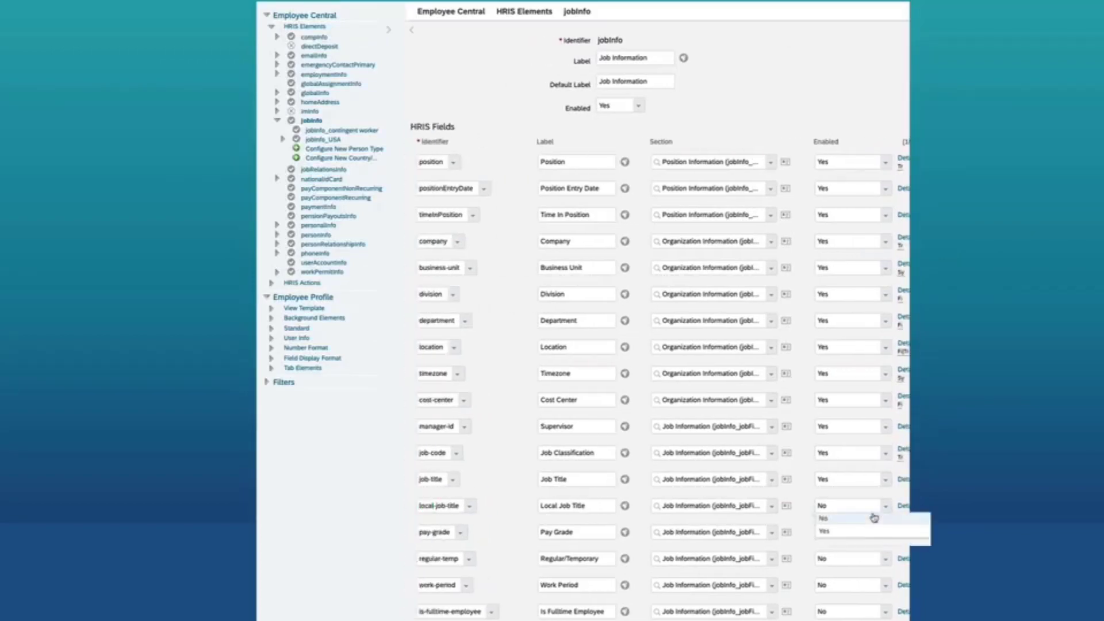
{"action": "left_click", "coordinate": [831, 527]}
In its details, set HRIS Sync Mapping Standard field to Local Job Title (custom02).
{"action": "scroll", "coordinate": [799, 508], "scroll_direction": "right", "scroll_amount": 3}
{"action": "left_click", "coordinate": [841, 507]}
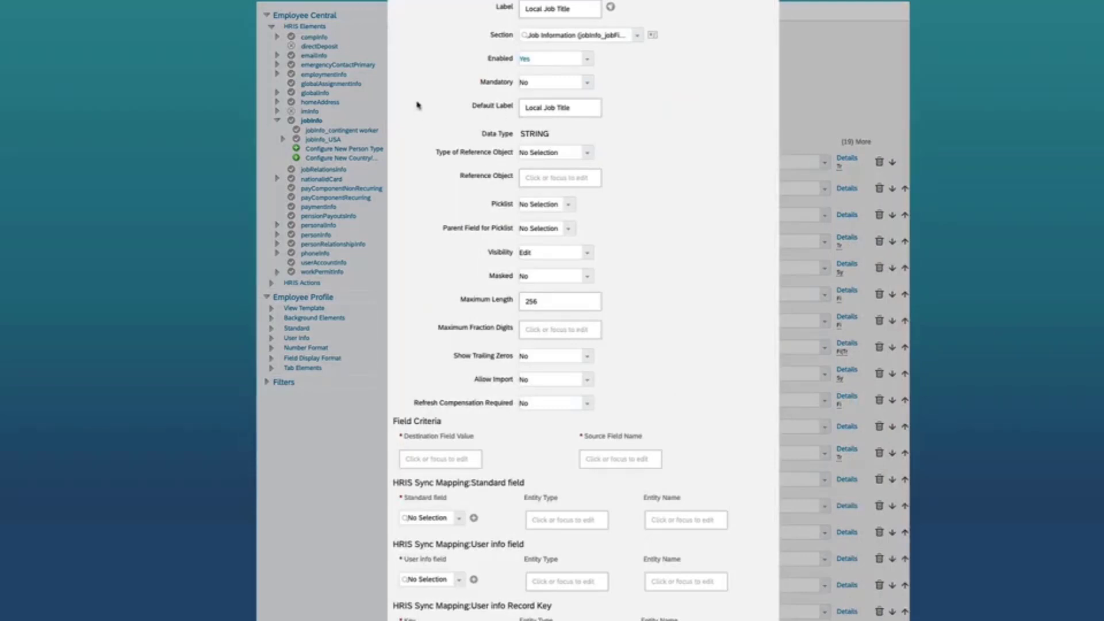
{"action": "scroll", "coordinate": [423, 106], "scroll_direction": "down", "scroll_amount": 1}
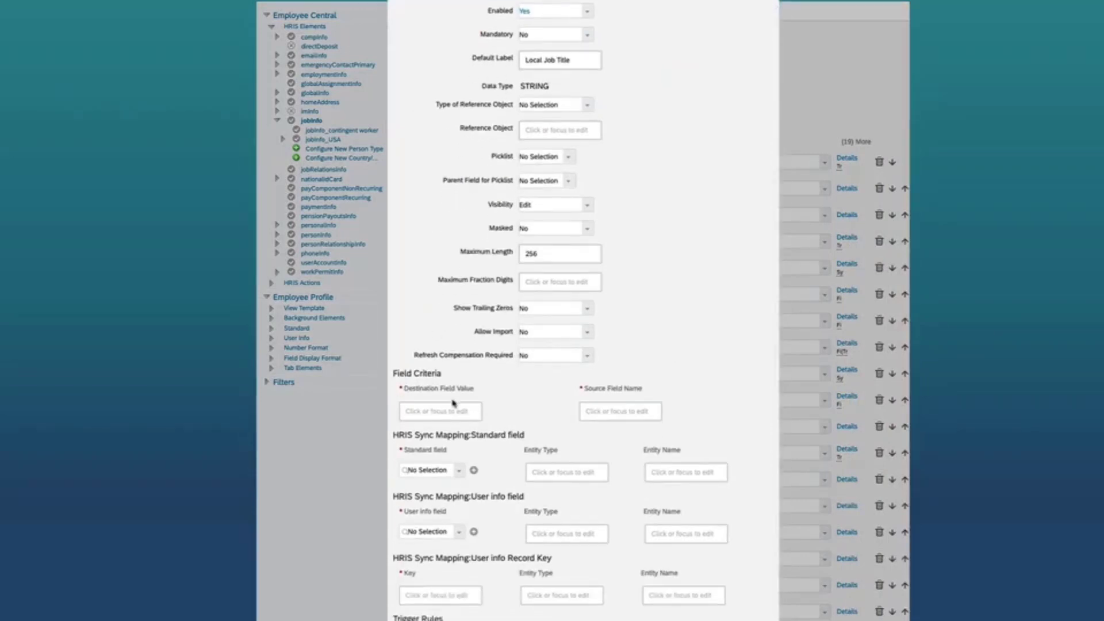
{"action": "scroll", "coordinate": [443, 426], "scroll_direction": "down", "scroll_amount": 1}
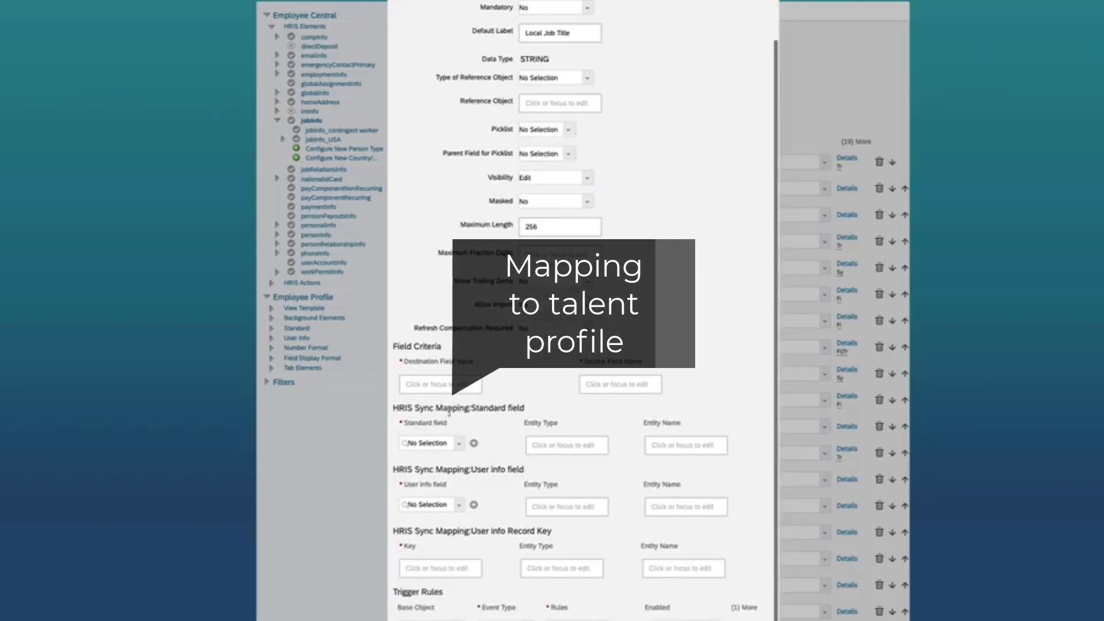
{"action": "left_click", "coordinate": [458, 444]}
{"action": "scroll", "coordinate": [444, 485], "scroll_direction": "down", "scroll_amount": 5}
{"action": "scroll", "coordinate": [445, 485], "scroll_direction": "down", "scroll_amount": 5}
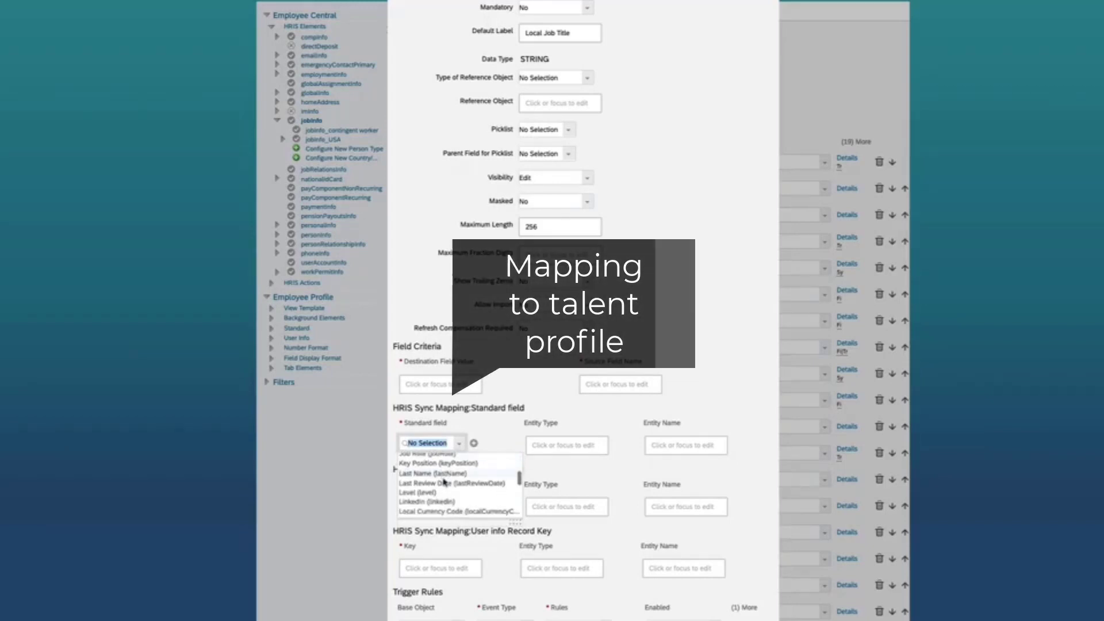
{"action": "left_click", "coordinate": [439, 511]}
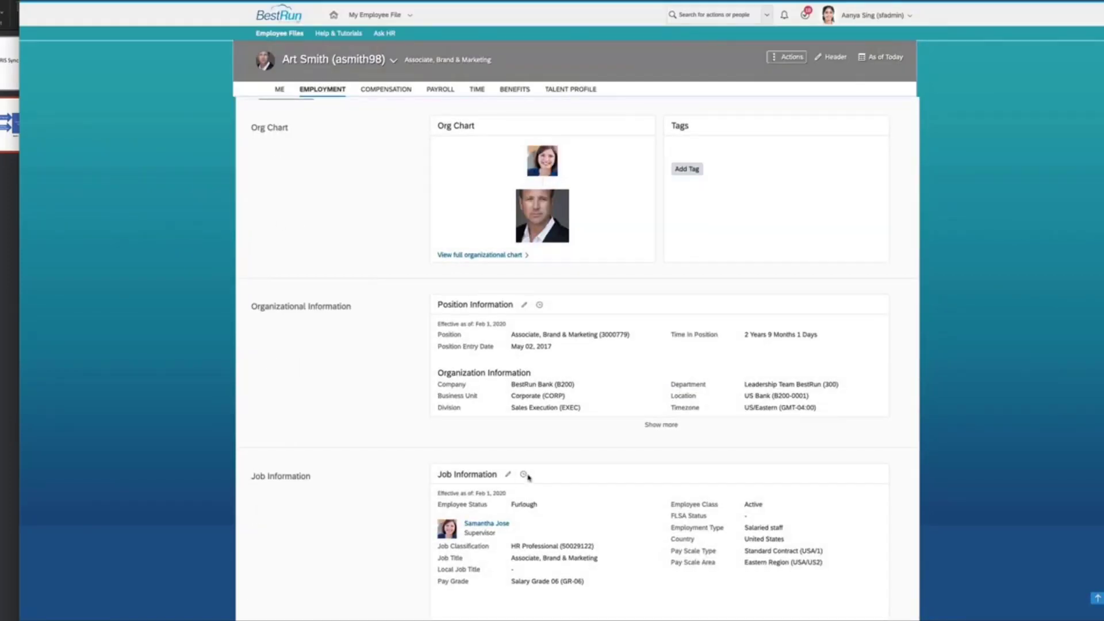
Edit the Feb 01, 2020 Job Information record to set Local Job Title to 'Test Local' and save.
{"action": "left_click", "coordinate": [524, 475]}
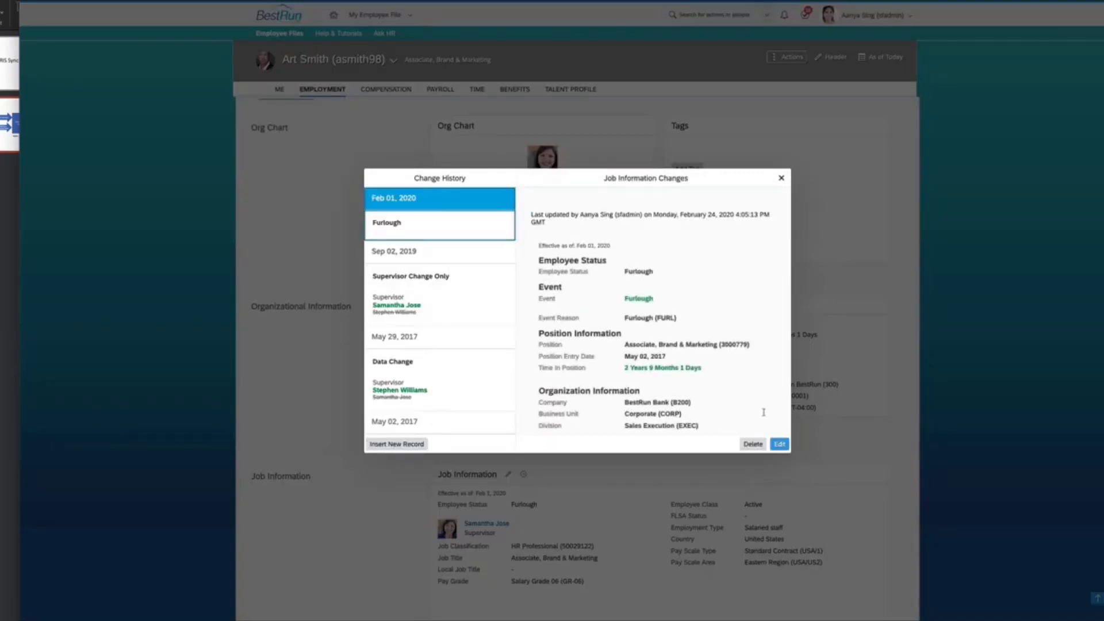
{"action": "left_click", "coordinate": [780, 444]}
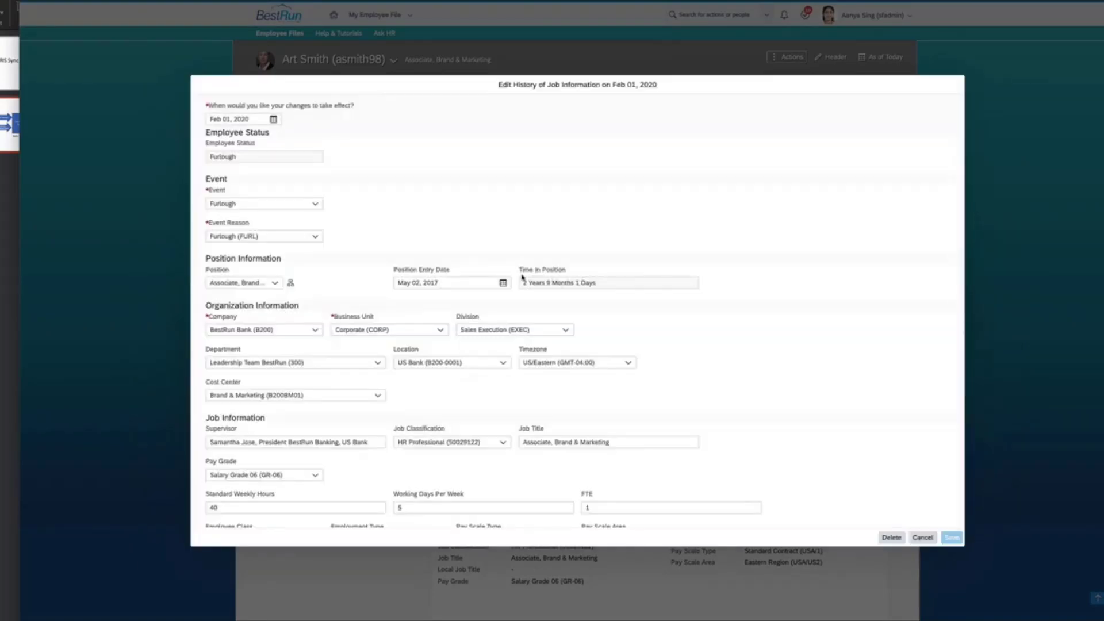
{"action": "scroll", "coordinate": [521, 276], "scroll_direction": "down", "scroll_amount": 5}
{"action": "scroll", "coordinate": [521, 275], "scroll_direction": "down", "scroll_amount": 1}
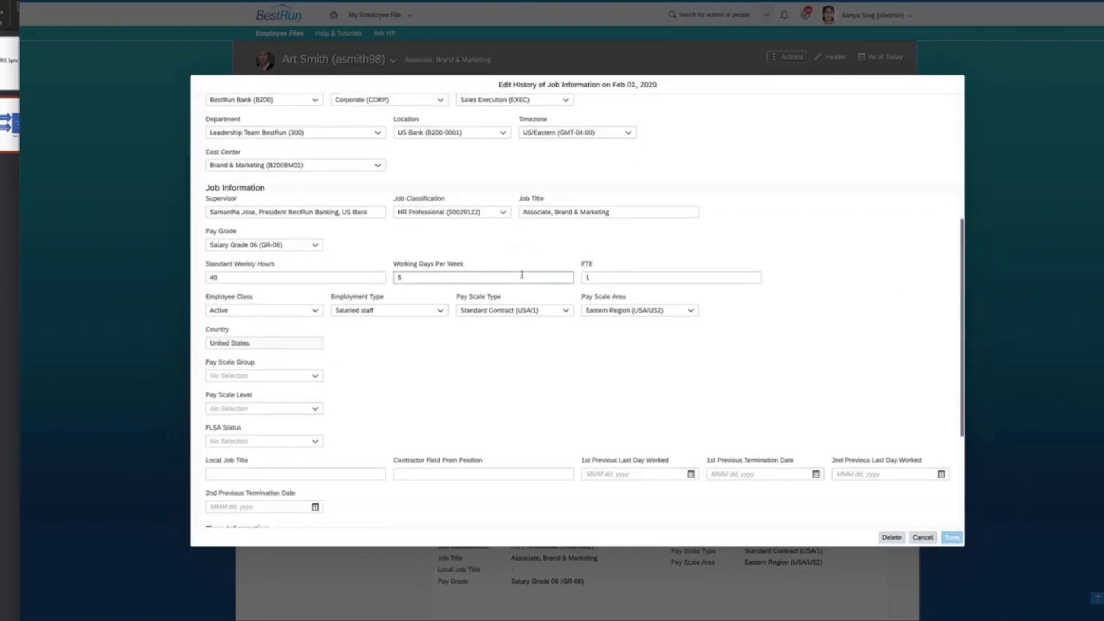
{"action": "scroll", "coordinate": [522, 275], "scroll_direction": "down", "scroll_amount": 3}
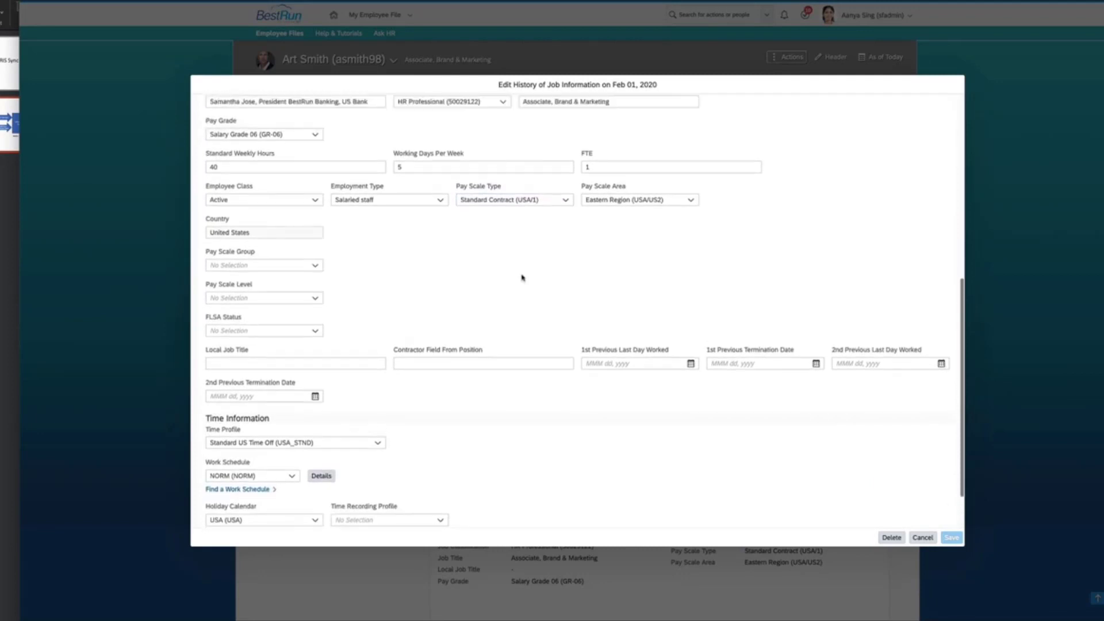
{"action": "scroll", "coordinate": [522, 278], "scroll_direction": "up", "scroll_amount": 5}
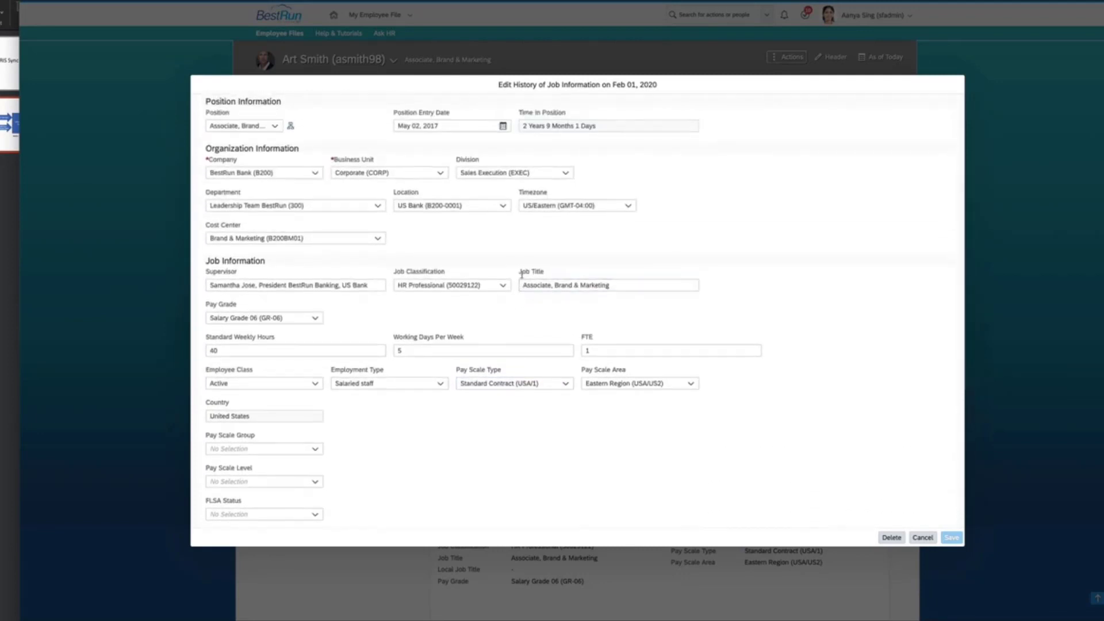
{"action": "scroll", "coordinate": [522, 274], "scroll_direction": "up", "scroll_amount": 4}
{"action": "scroll", "coordinate": [522, 275], "scroll_direction": "down", "scroll_amount": 10}
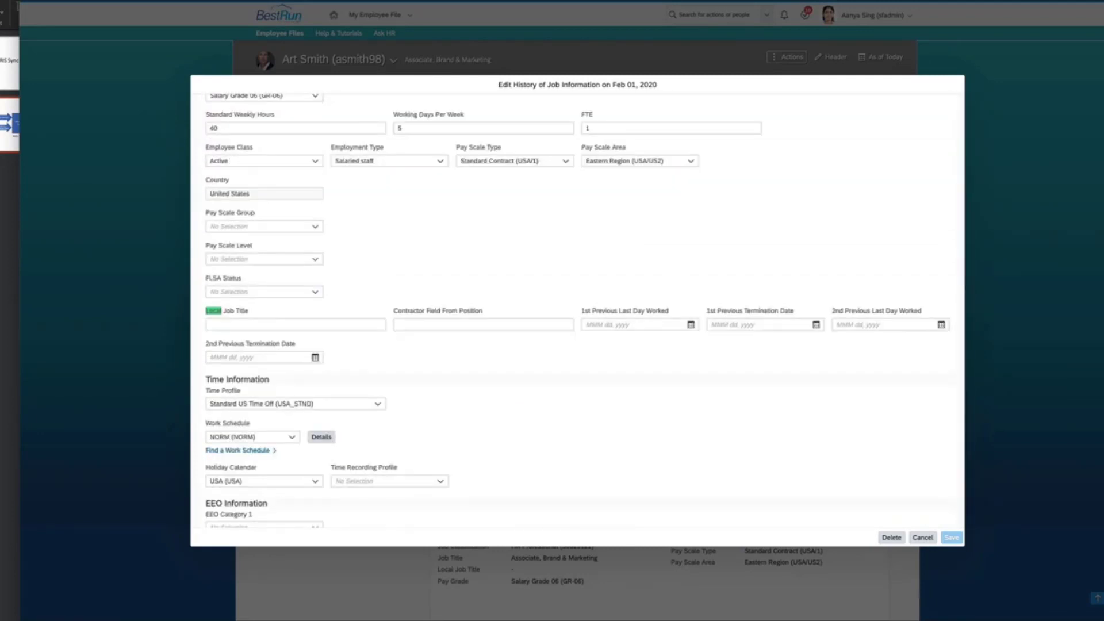
{"action": "left_click", "coordinate": [294, 324]}
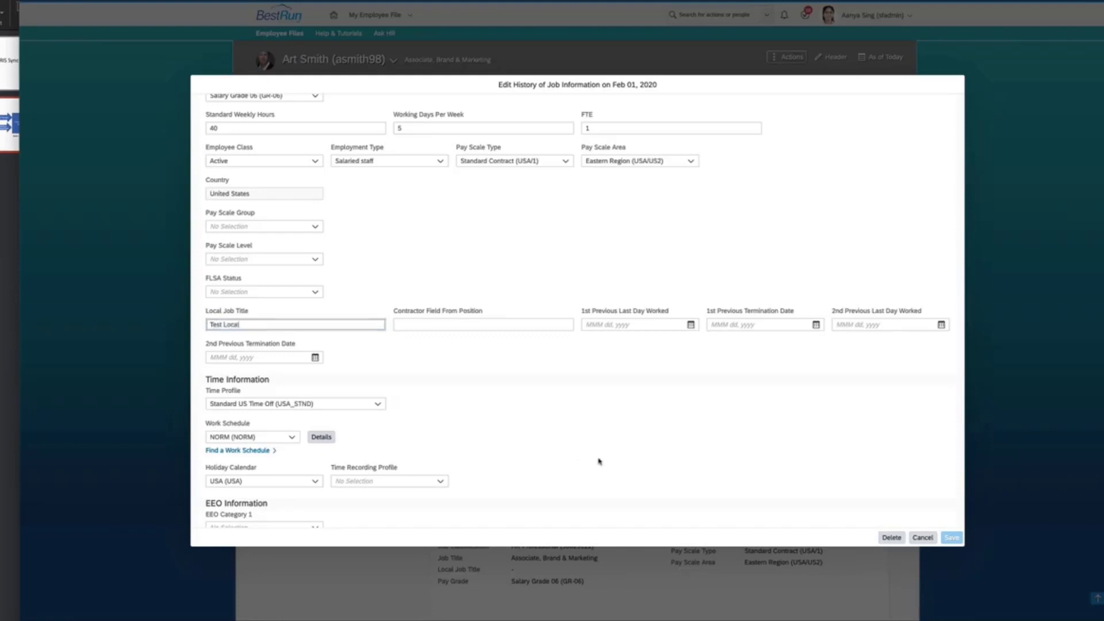
{"action": "left_click", "coordinate": [951, 538]}
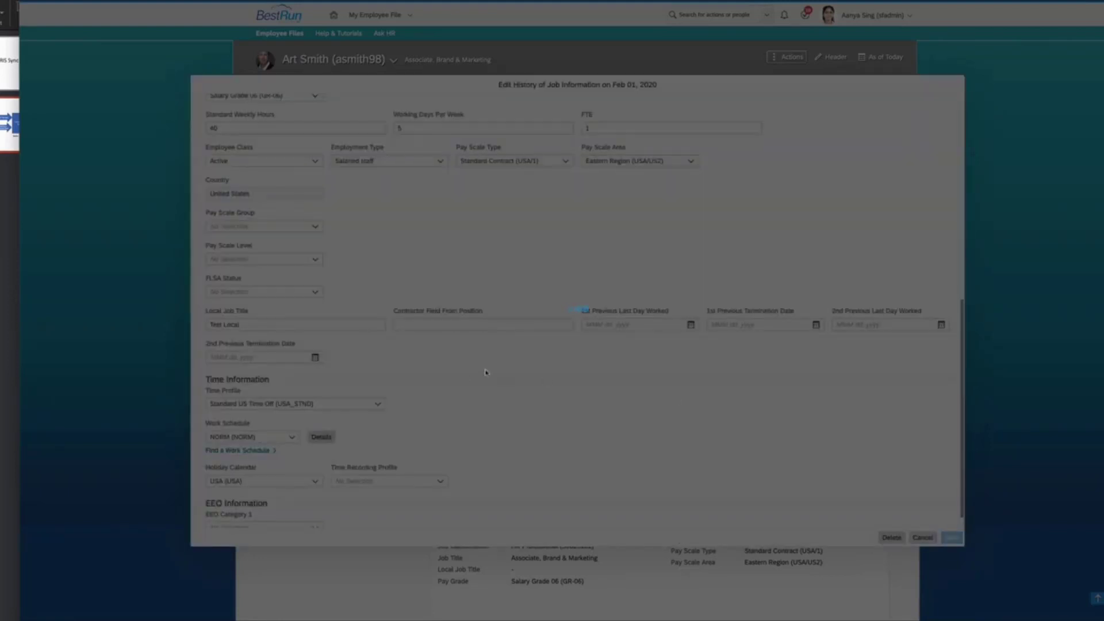
Close the Change History popup and scroll down the employee file.
{"action": "left_click", "coordinate": [782, 179]}
{"action": "scroll", "coordinate": [323, 331], "scroll_direction": "down", "scroll_amount": 1}
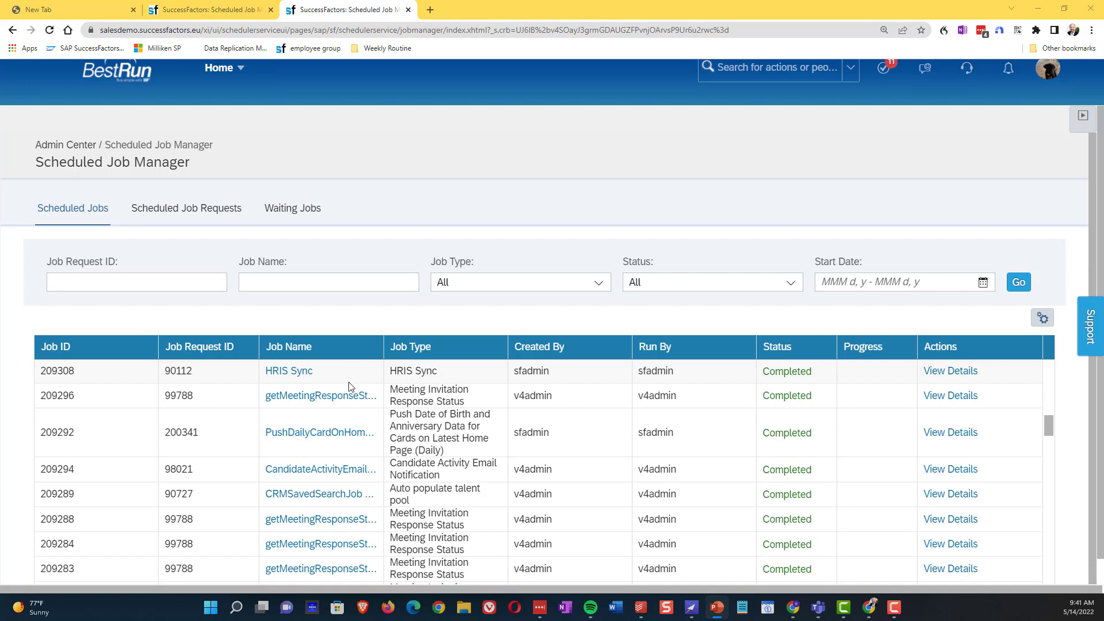
{"action": "left_click", "coordinate": [302, 374]}
{"action": "scroll", "coordinate": [436, 242], "scroll_direction": "down", "scroll_amount": 1}
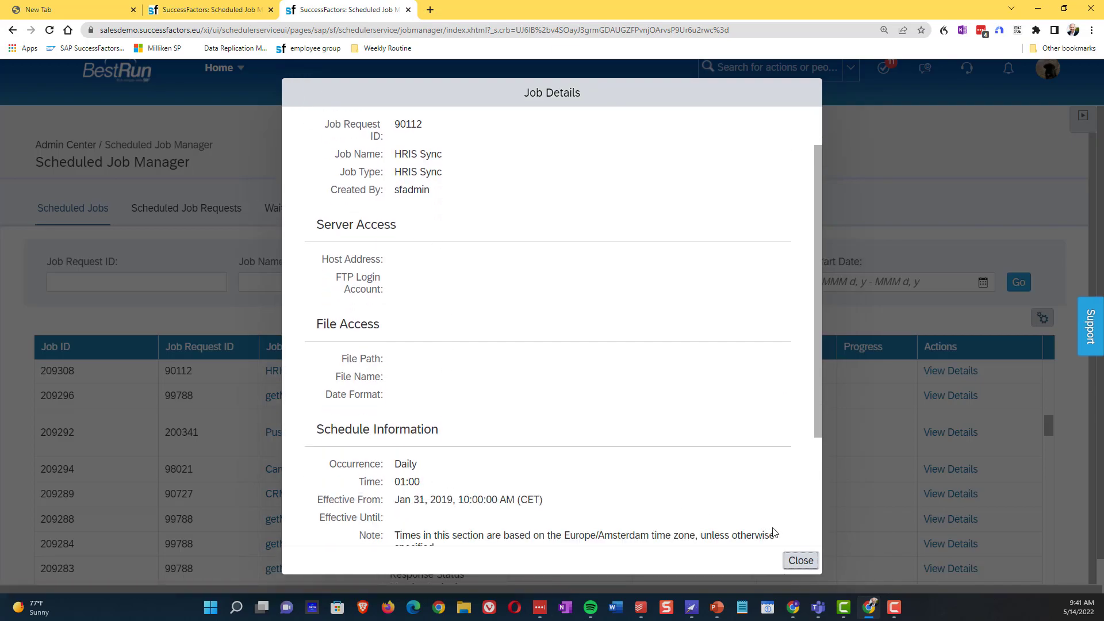
{"action": "left_click", "coordinate": [800, 562]}
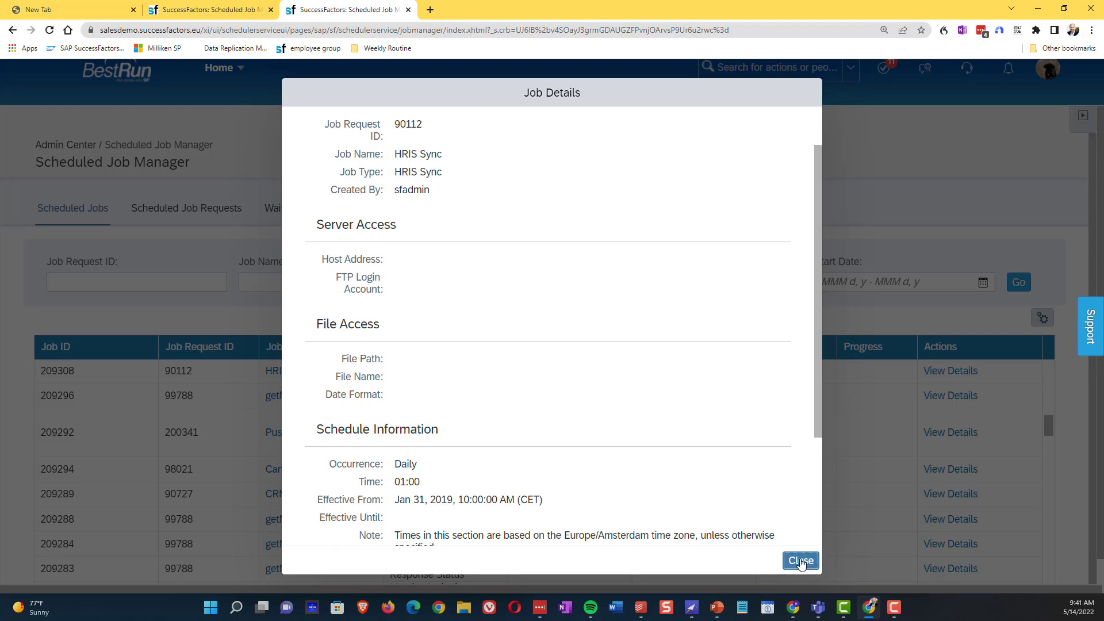